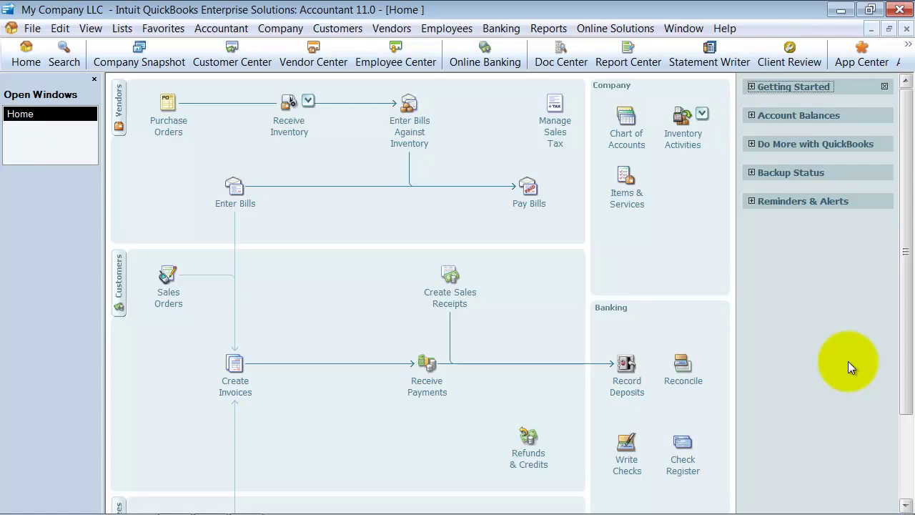
- Start a new vendor bill and choose Larson Flooring as the vendor
left_click(232, 190)
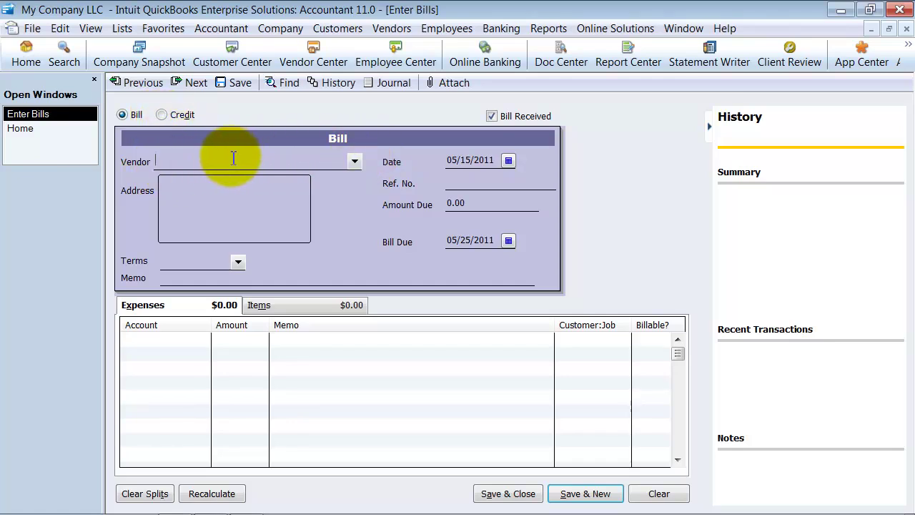
left_click(354, 160)
left_click(353, 163)
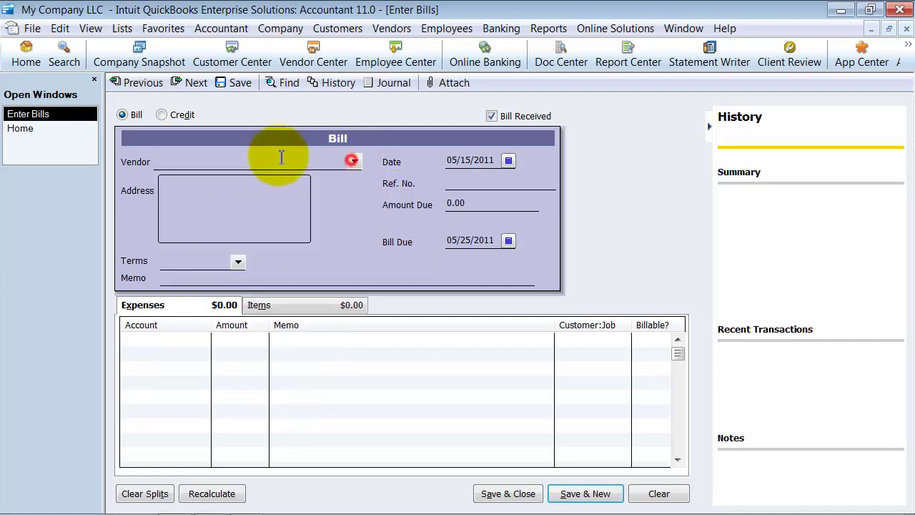
type("Larson Flooring")
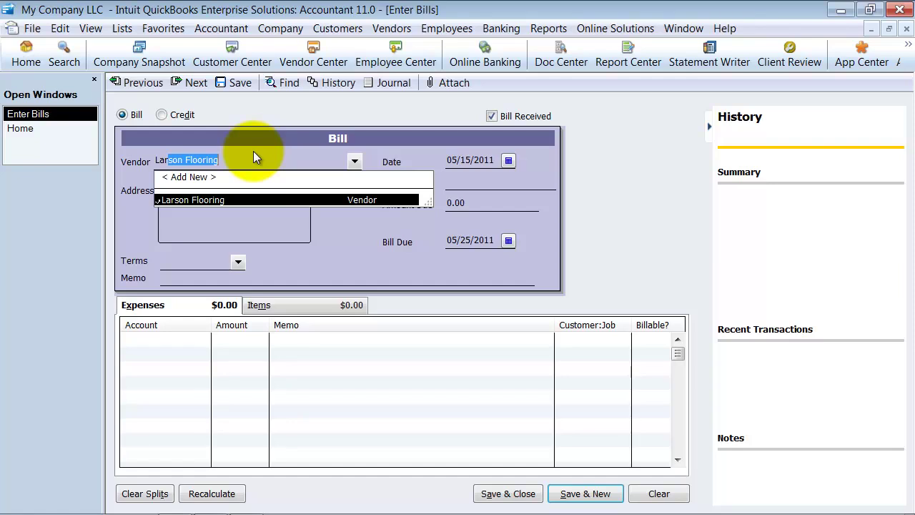
key("Tab")
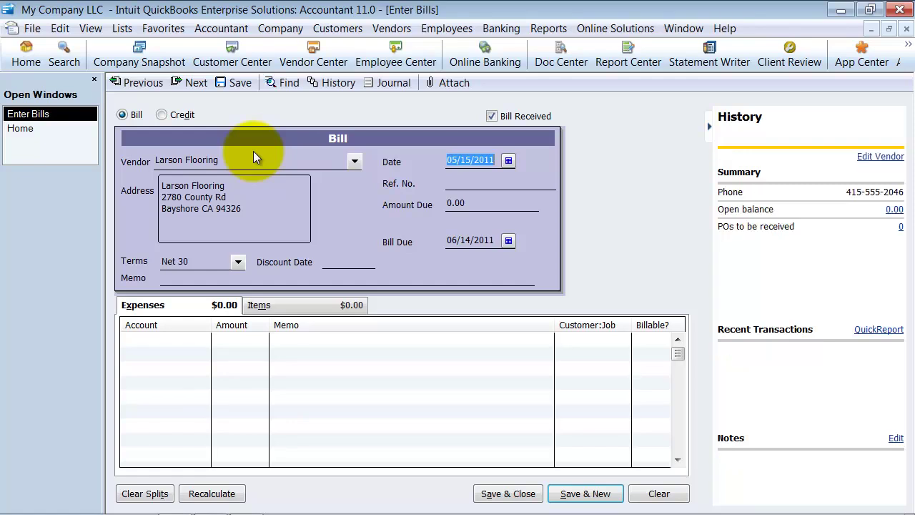
- Set the bill date to 05/01/2011, the reference number to 855214 and the amount due to 1,450.00
type("0")
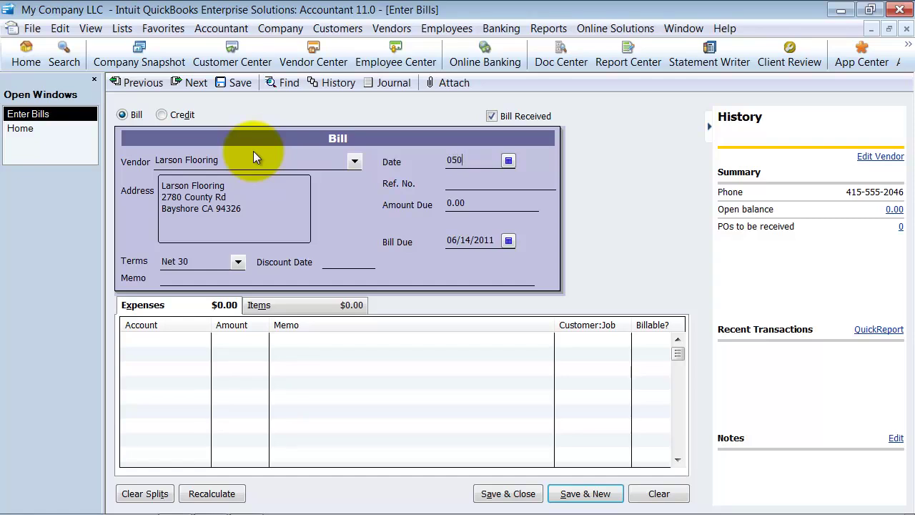
type("5/01/2011")
key("Tab")
type("855214")
key("Tab")
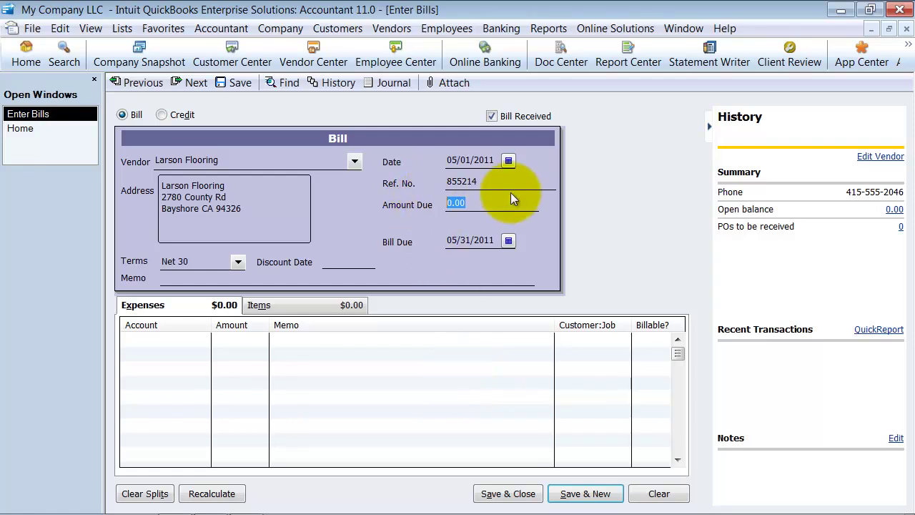
type("1450")
key("Tab")
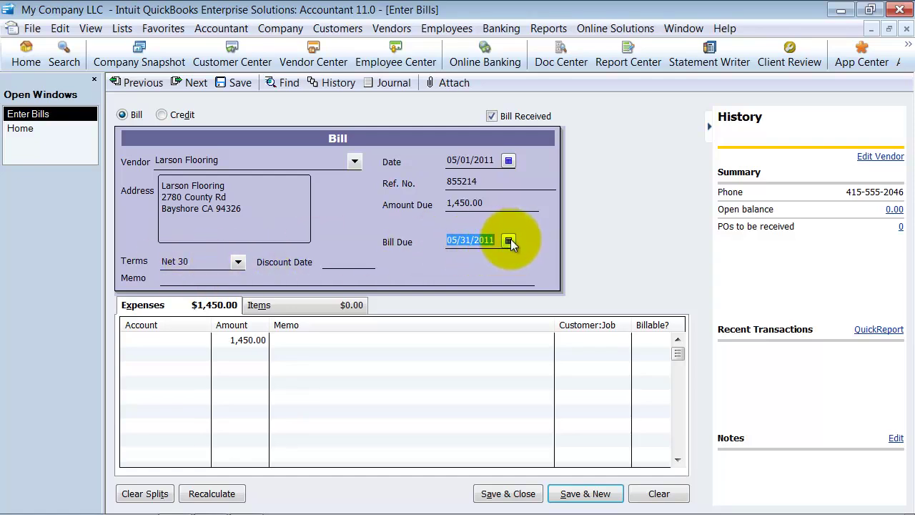
- Review the available payment terms, keep Net 30, and enter "First Invoice" as the bill memo
left_click(241, 262)
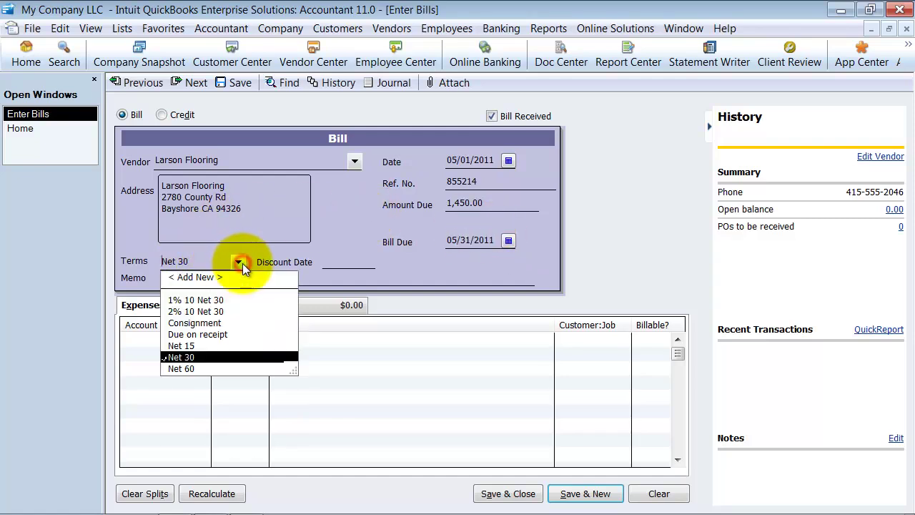
left_click(240, 262)
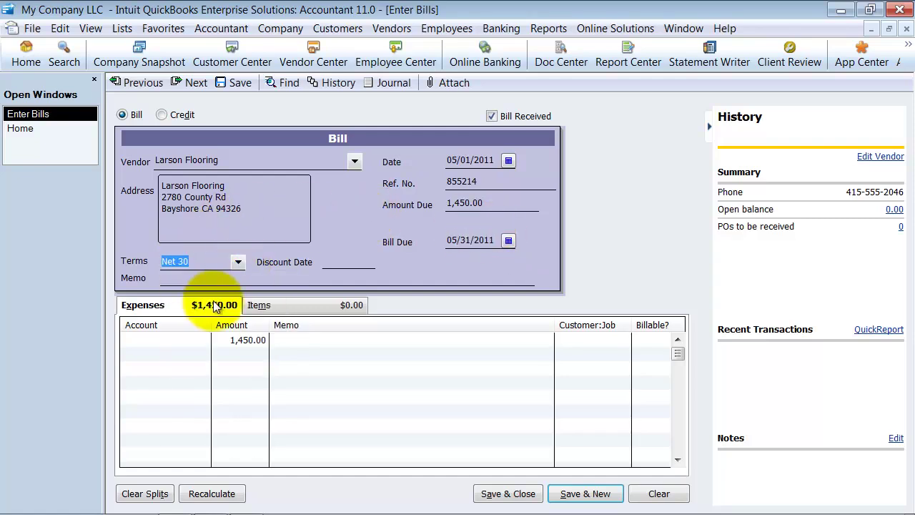
key("Tab")
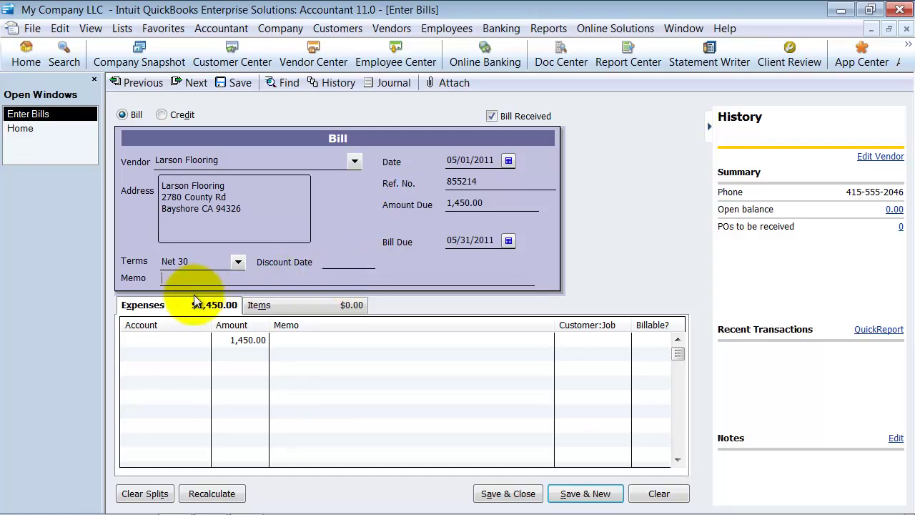
type("First Invoice")
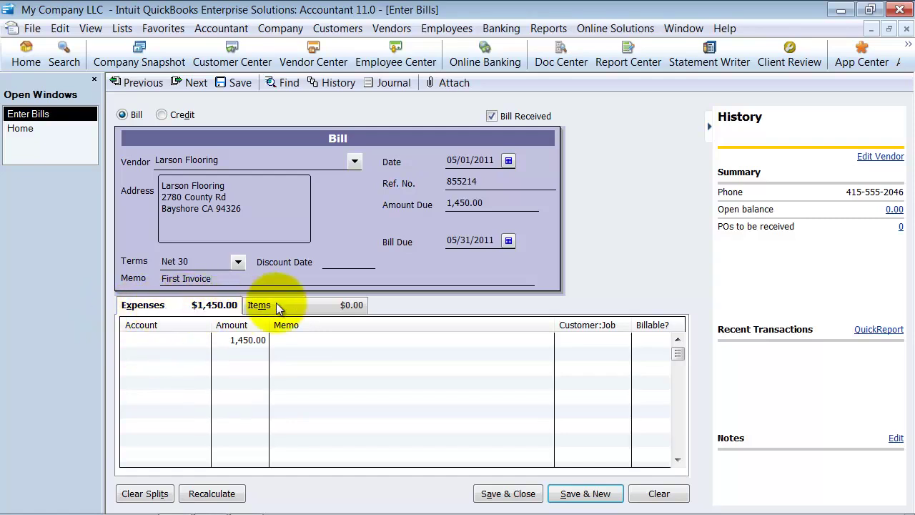
- Fill the first expense line with the Job Expenses:Freight & Delivery account, amount 200.00 and memo "Delivered on truck 5/2/2011"
left_click(173, 340)
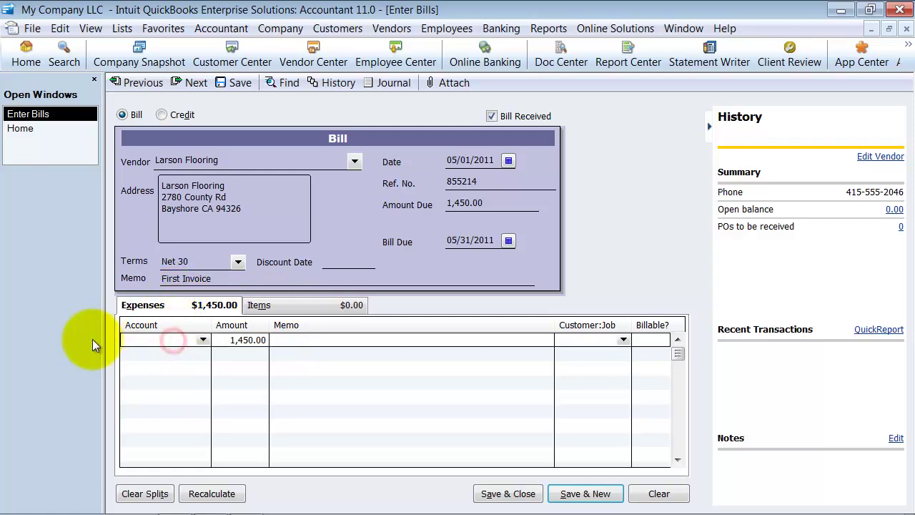
left_click(204, 340)
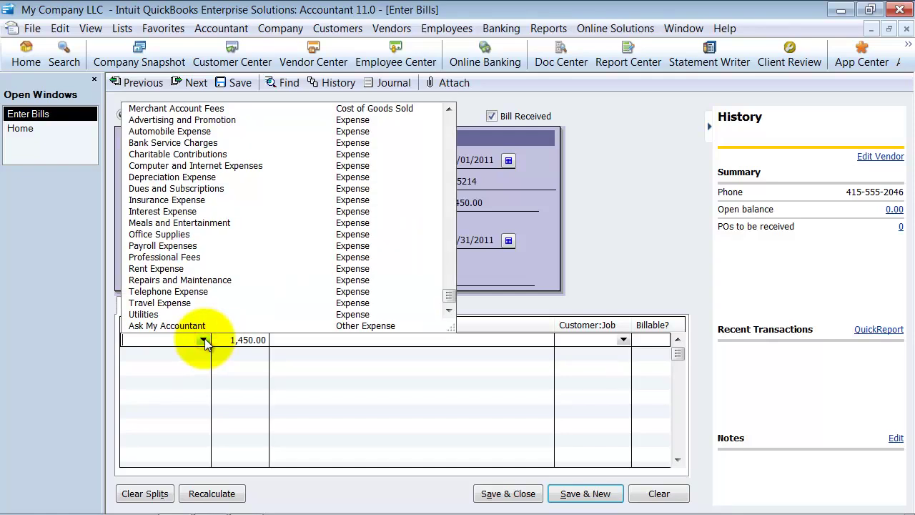
scroll(204, 340, "up", 4)
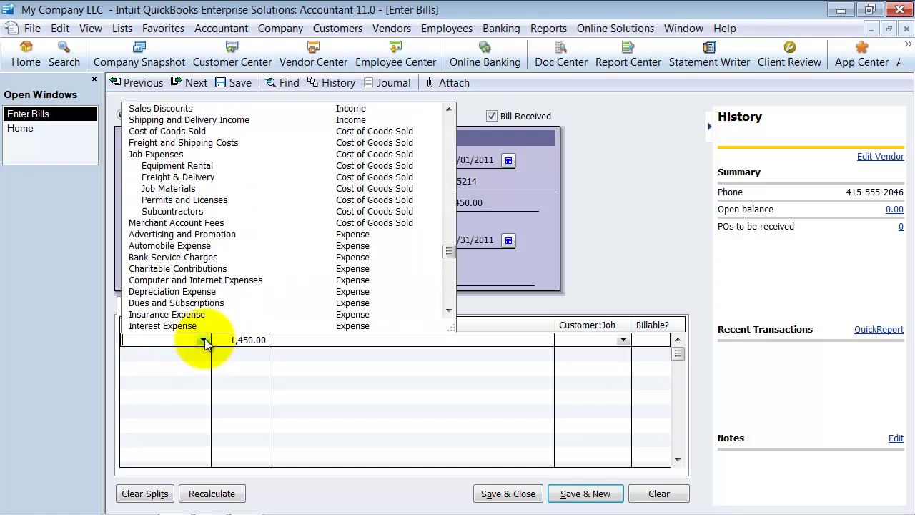
left_click(180, 179)
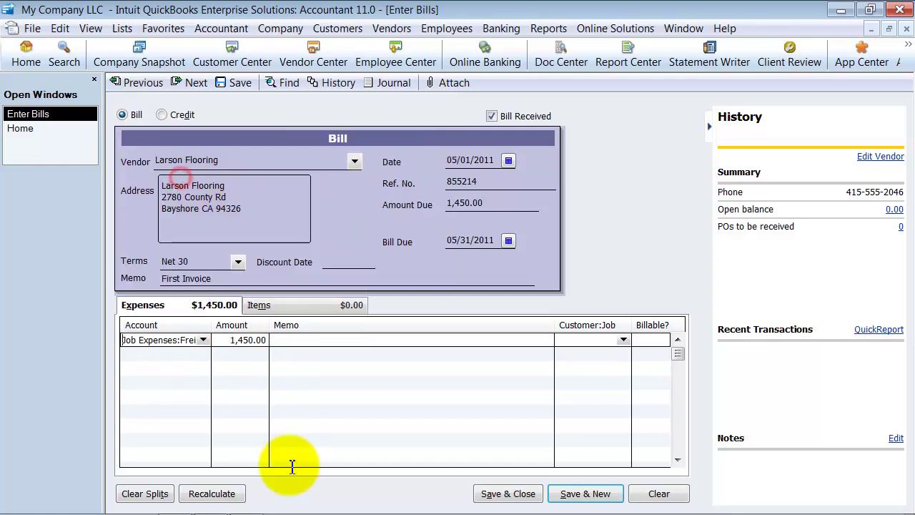
key("Tab")
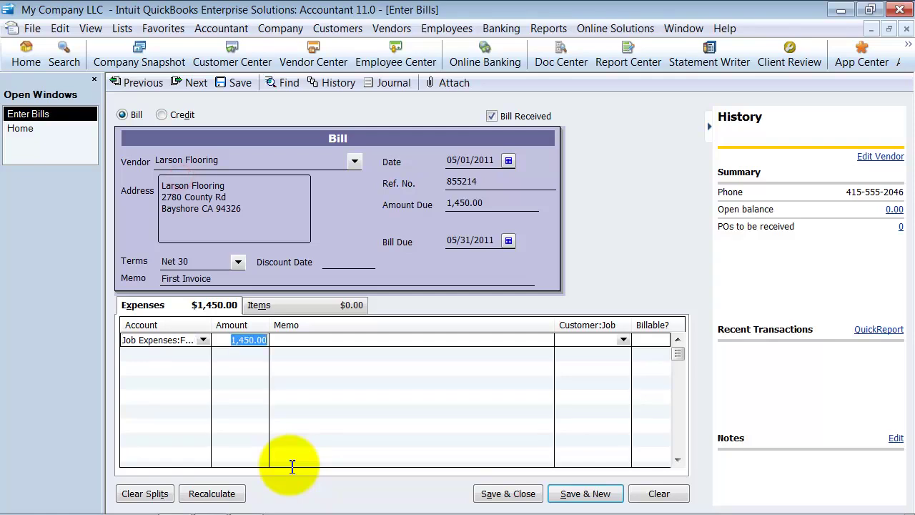
type("200")
key("Tab")
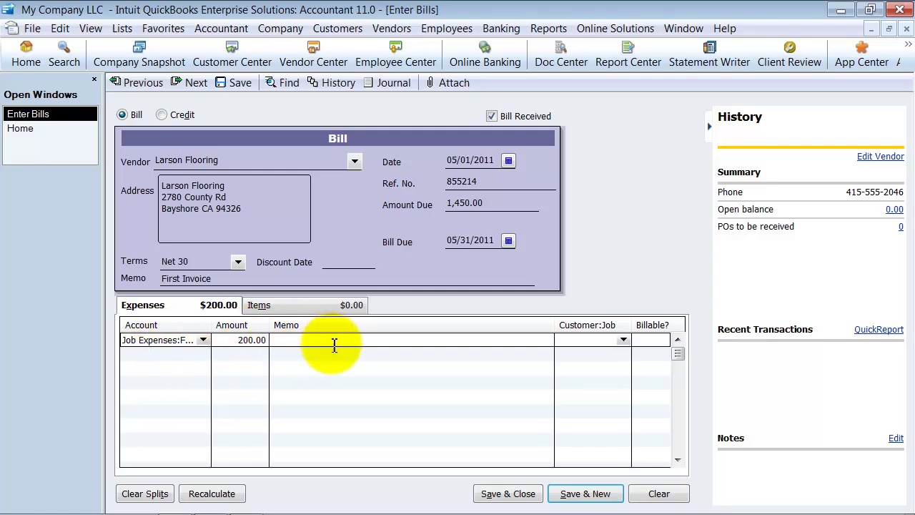
type("Delivered on truck 5/2/2011")
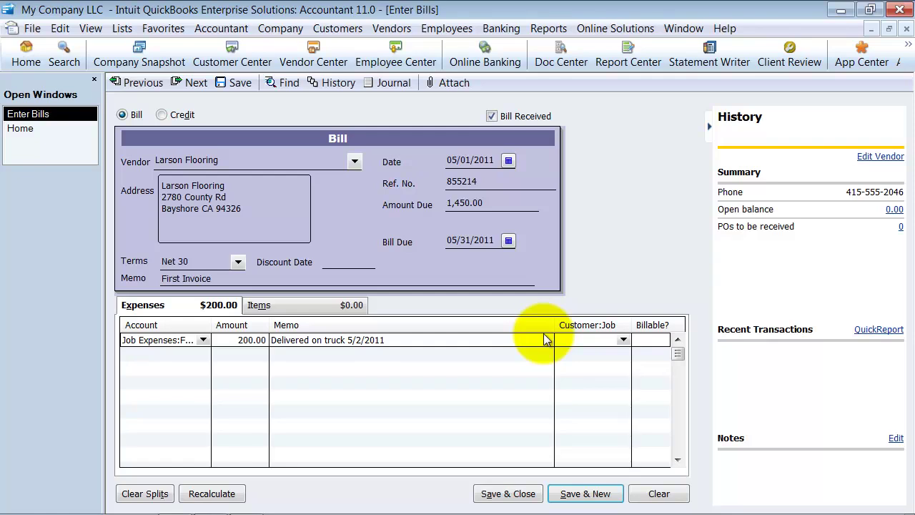
- Assign the freight expense line to the job under customer Joe's Shack and mark it as not billable
left_click(625, 341)
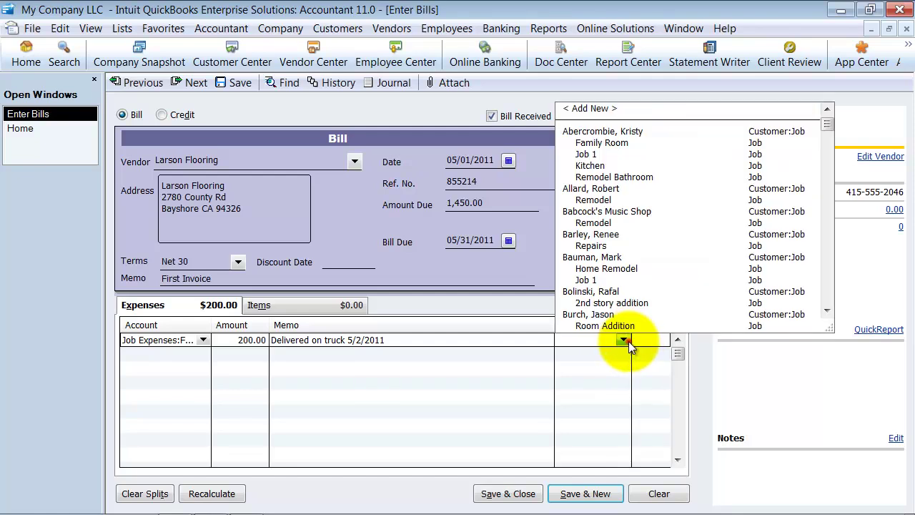
scroll(628, 313, "down", 12)
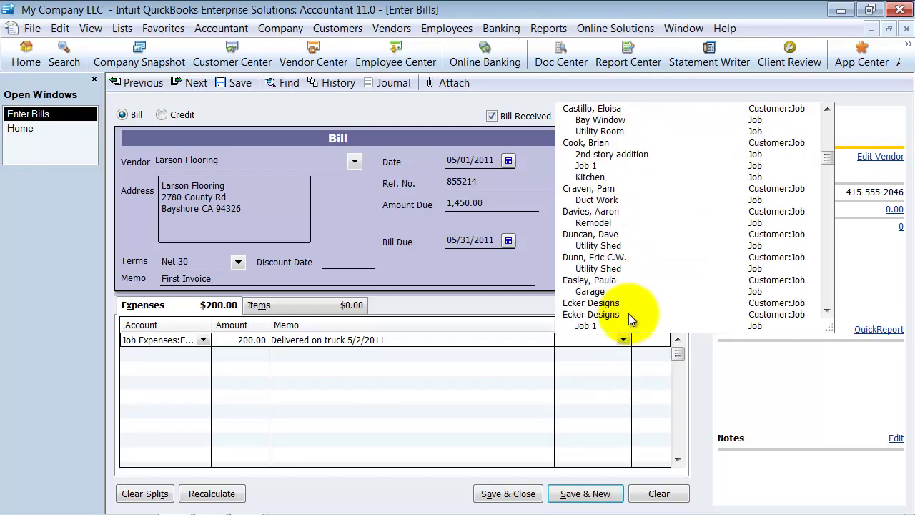
scroll(628, 313, "down", 2)
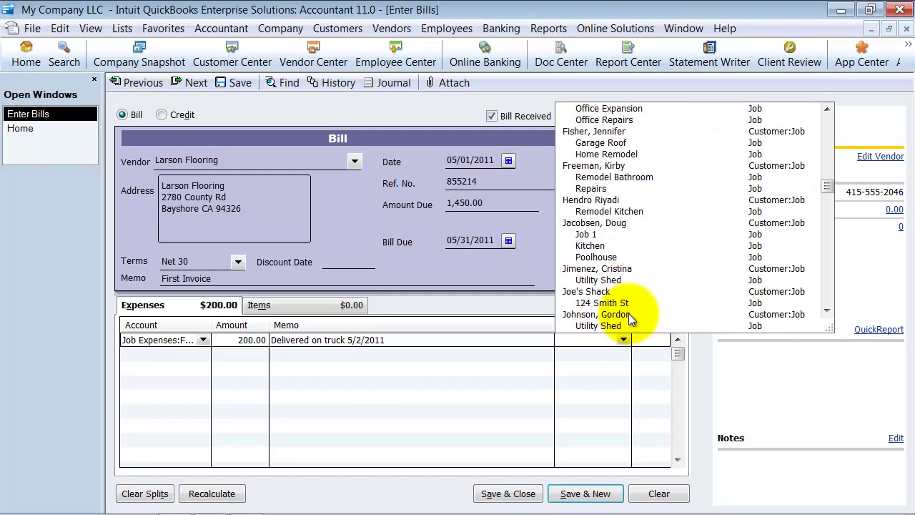
left_click(590, 306)
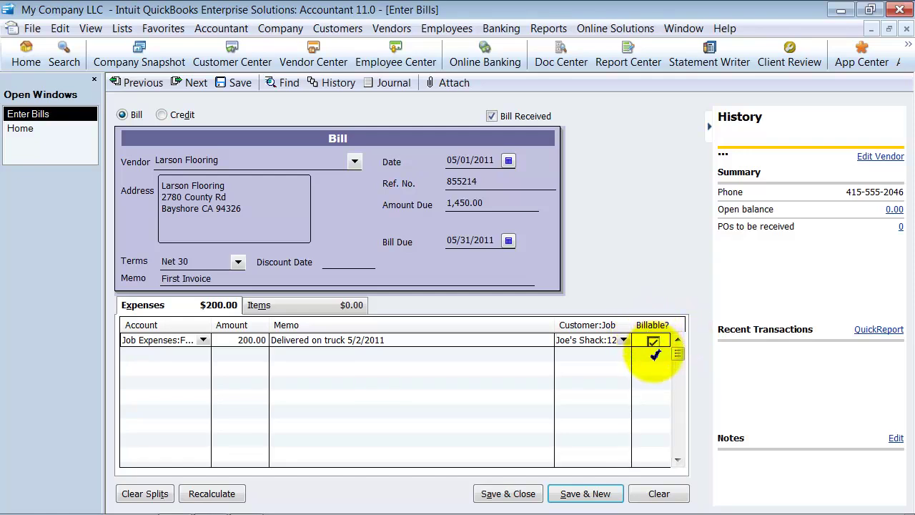
left_click(654, 341)
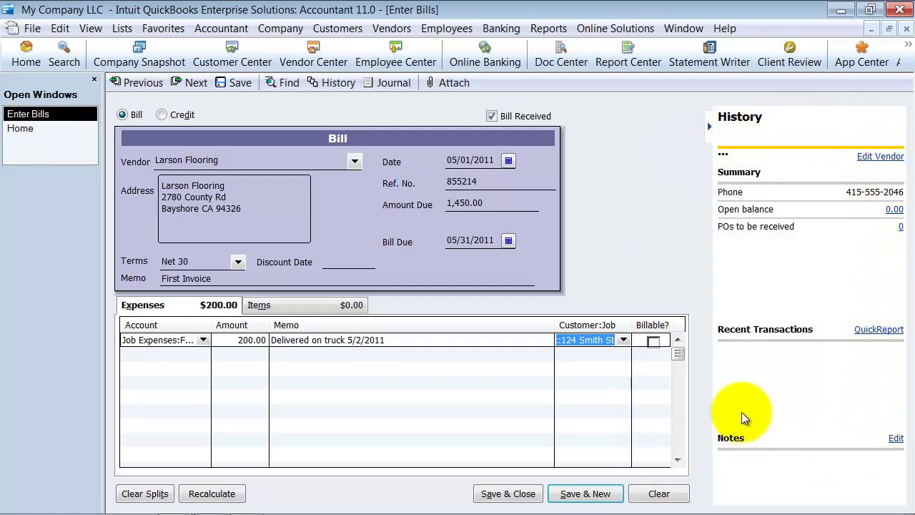
left_click(223, 278)
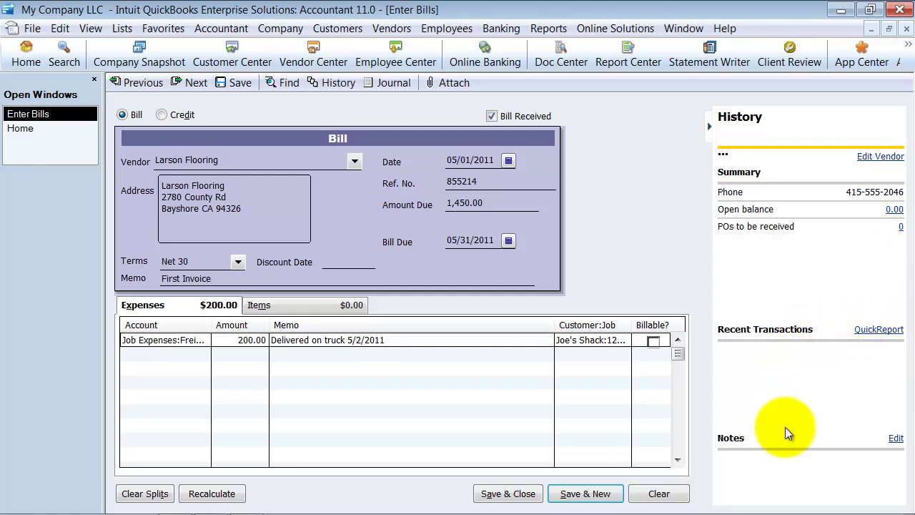
- Add the inventory part Hardware:Brass hinges as the bill's first item line and check its current availability
mouse_move(793, 480)
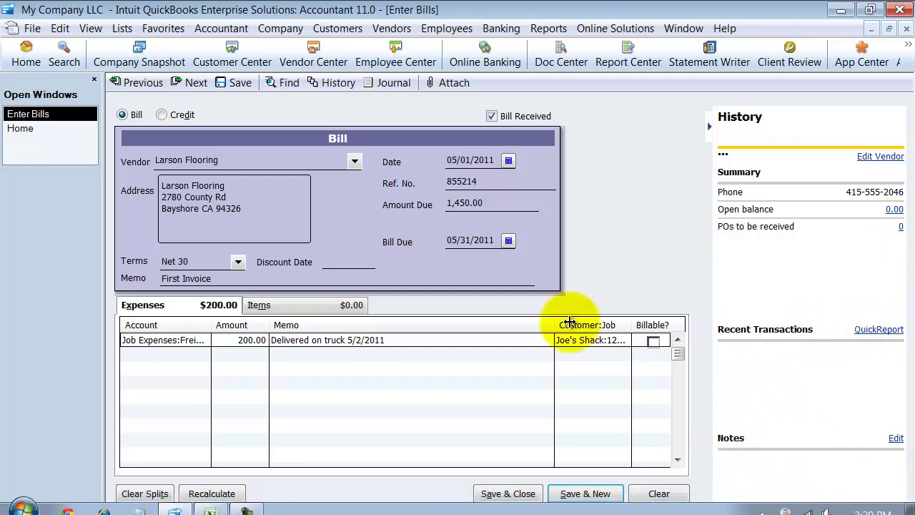
left_click(273, 300)
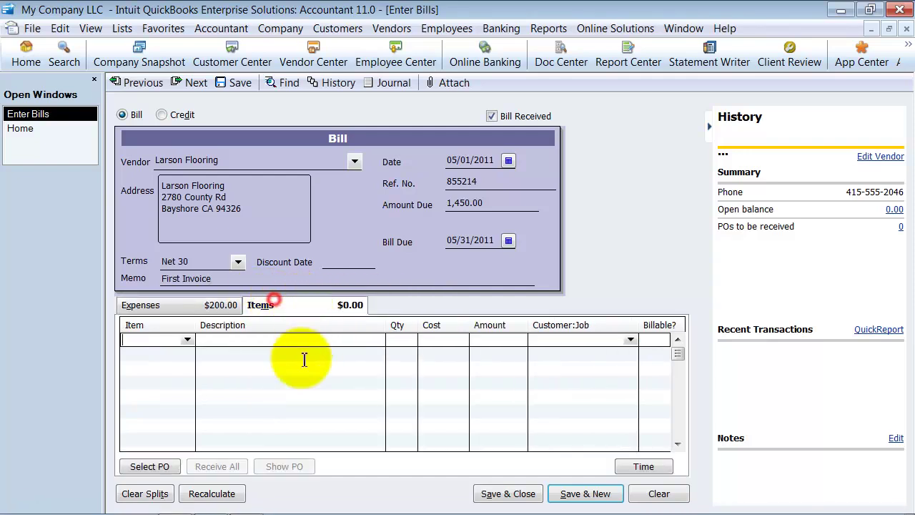
left_click(188, 340)
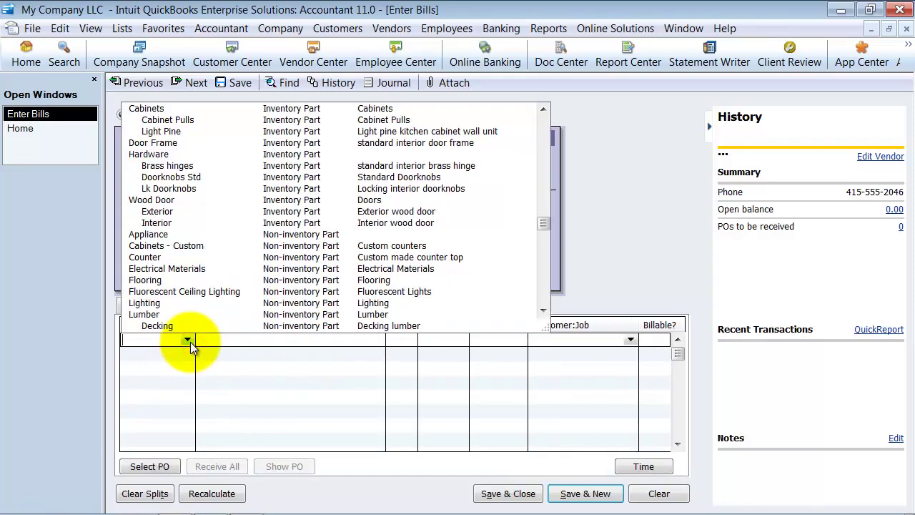
scroll(190, 346, "up", 1)
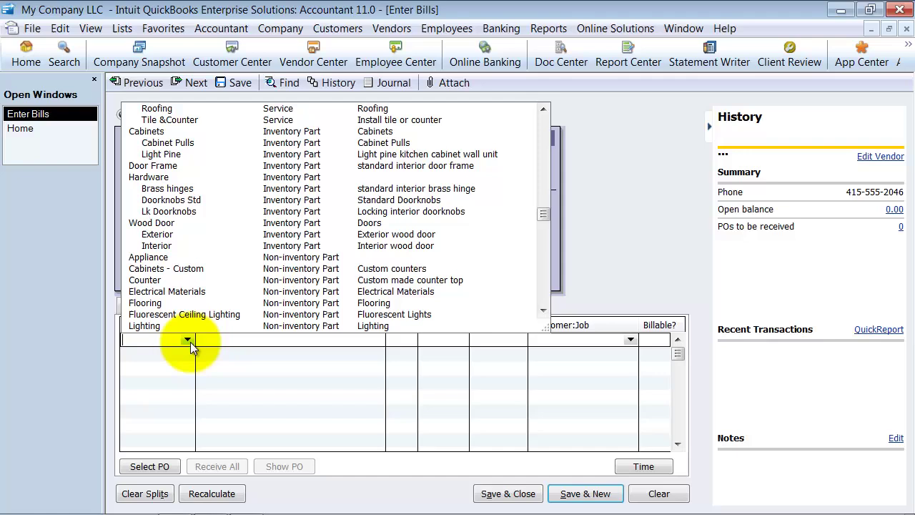
left_click(172, 189)
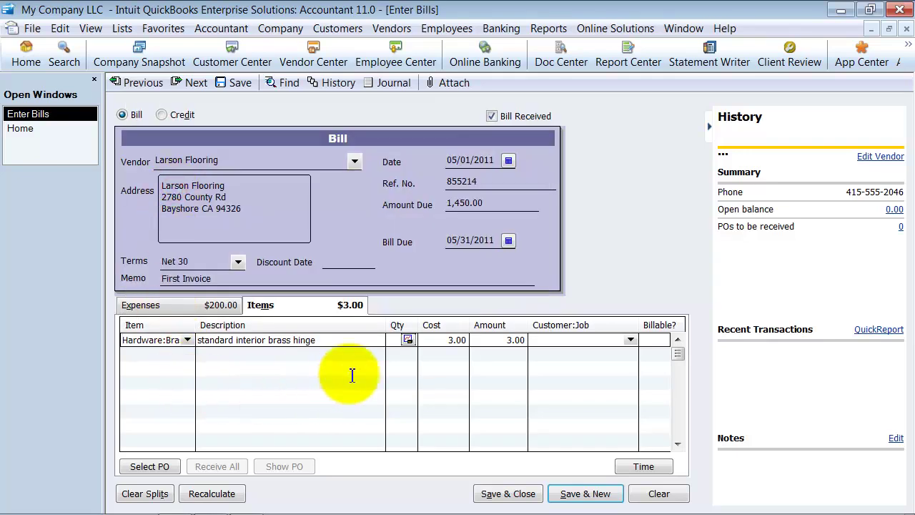
left_click(408, 339)
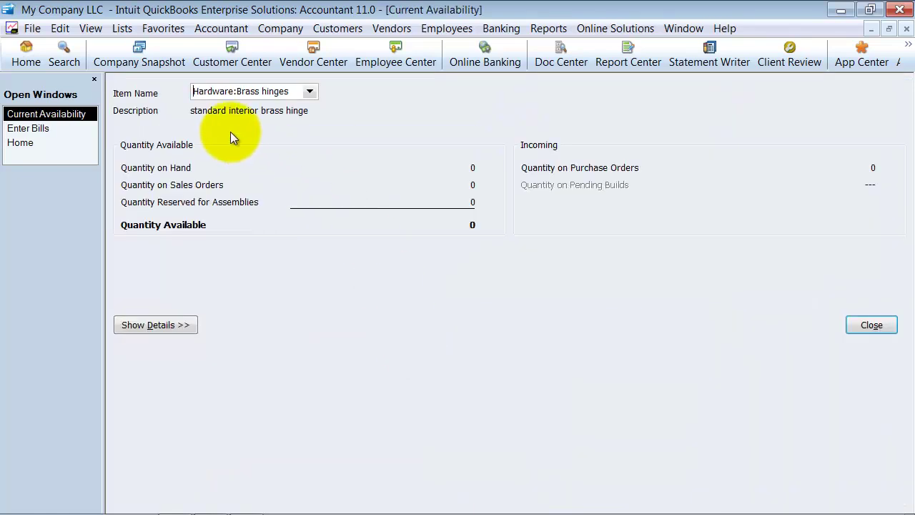
left_click(869, 324)
- Set the brass hinges line to a quantity of 100 at a cost of 3.50 each
left_click(398, 337)
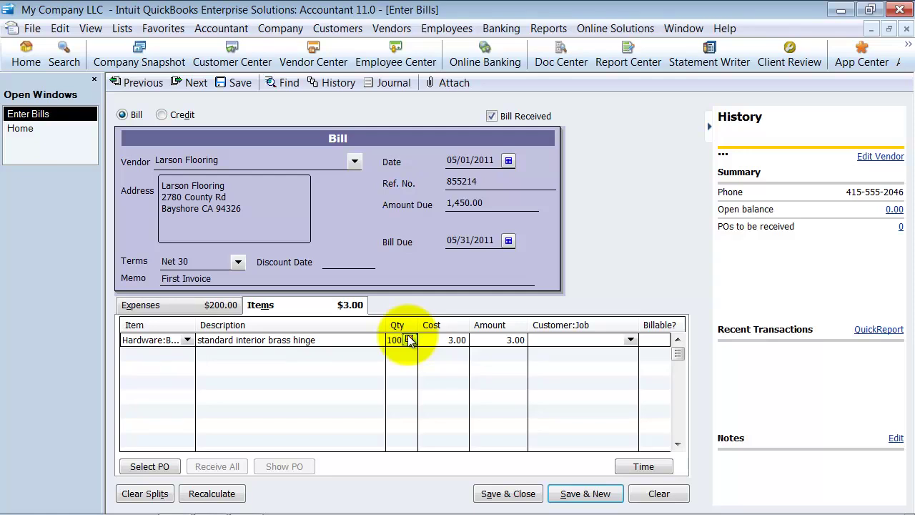
key("Tab")
key("Tab")
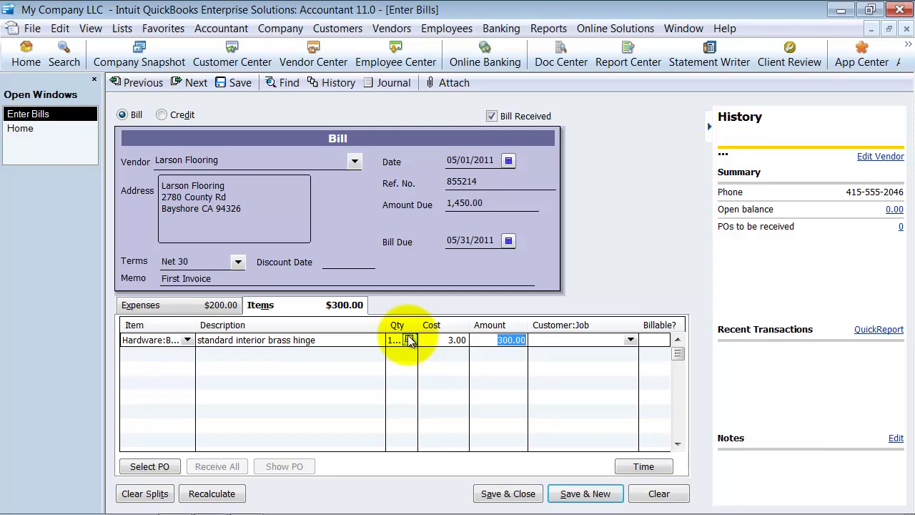
type("3.")
type("50")
key("Tab")
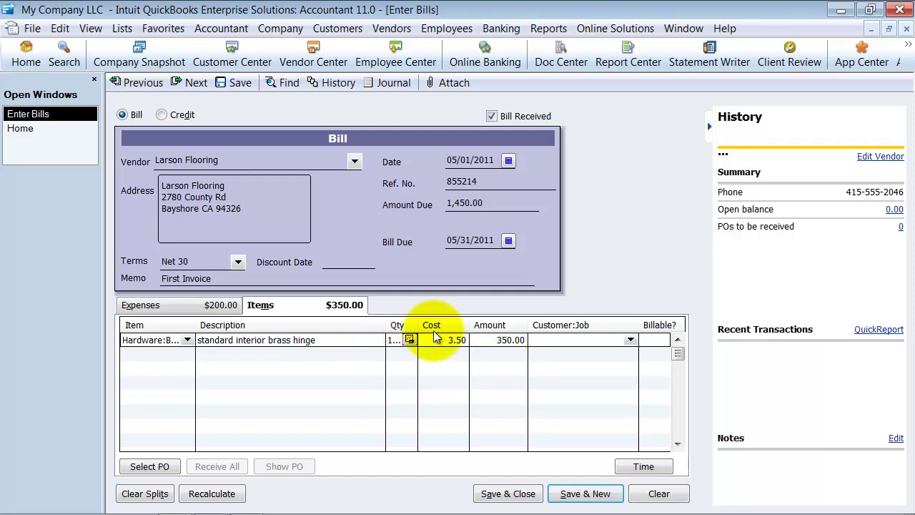
- Widen the Qty and Item columns of the item table so their full contents can be read
left_click_drag(417, 322, 434, 323)
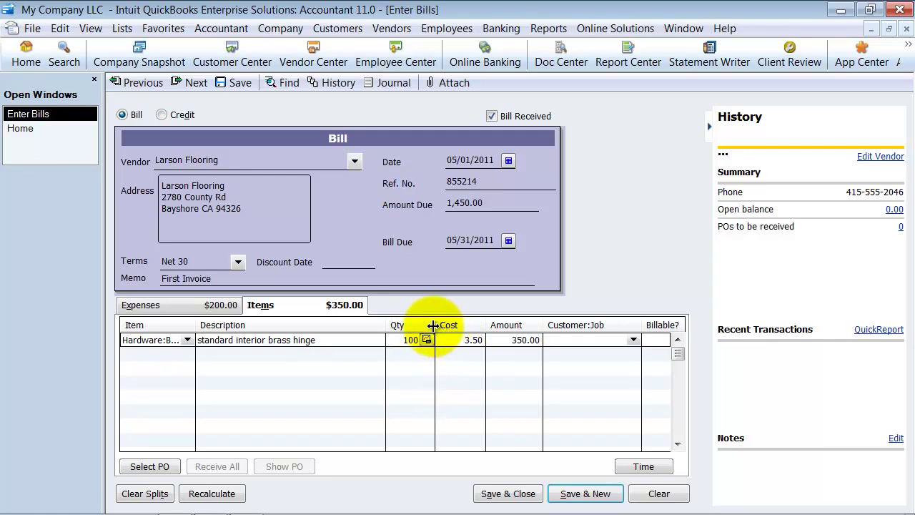
left_click_drag(195, 325, 284, 325)
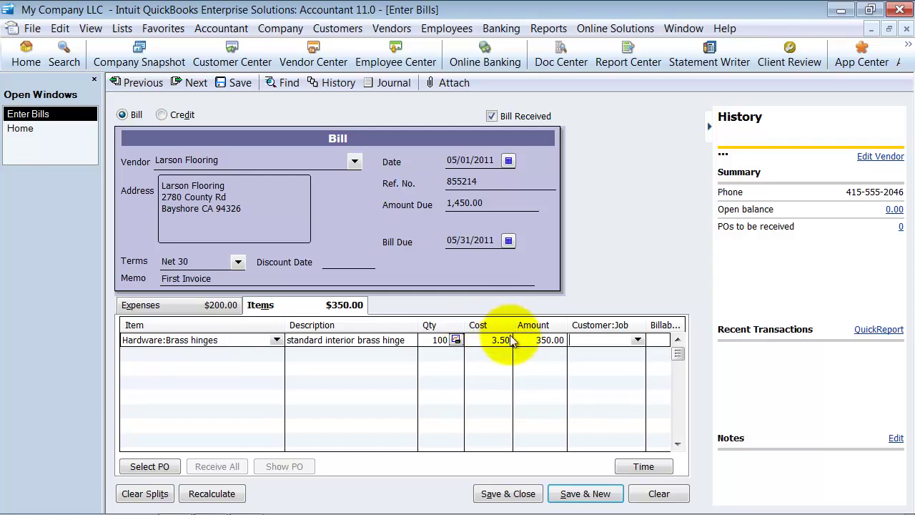
- Set the brass hinges cost to 2.75 on this bill only, leaving the item record's cost as is, and suppress future cost-change messages
left_click(427, 341)
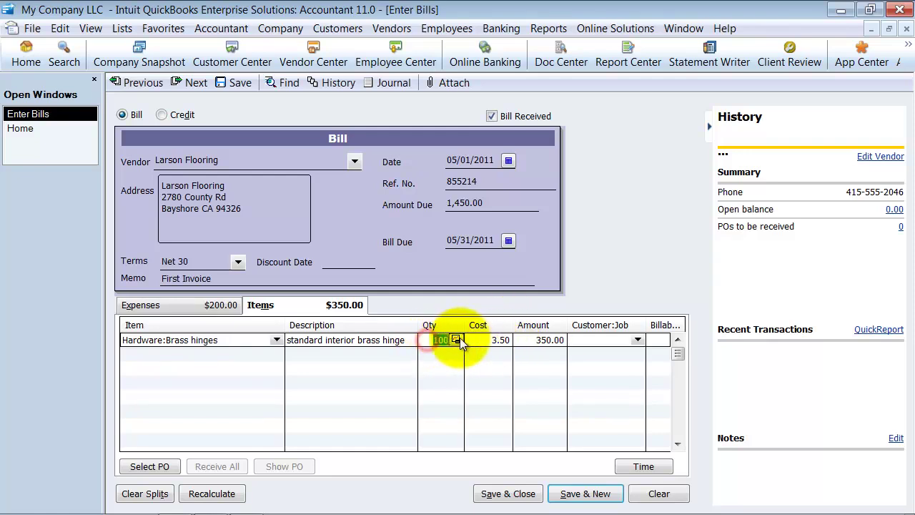
left_click(498, 339)
type("2.75")
key("Tab")
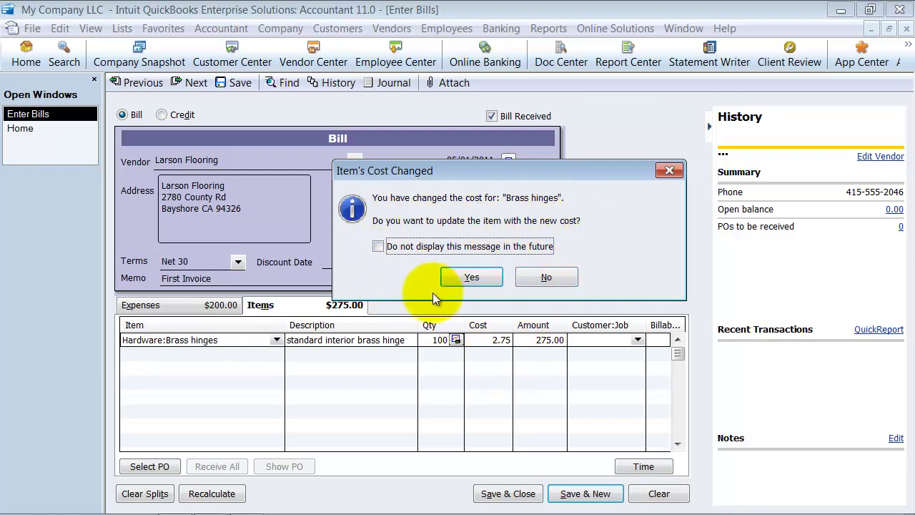
left_click(377, 247)
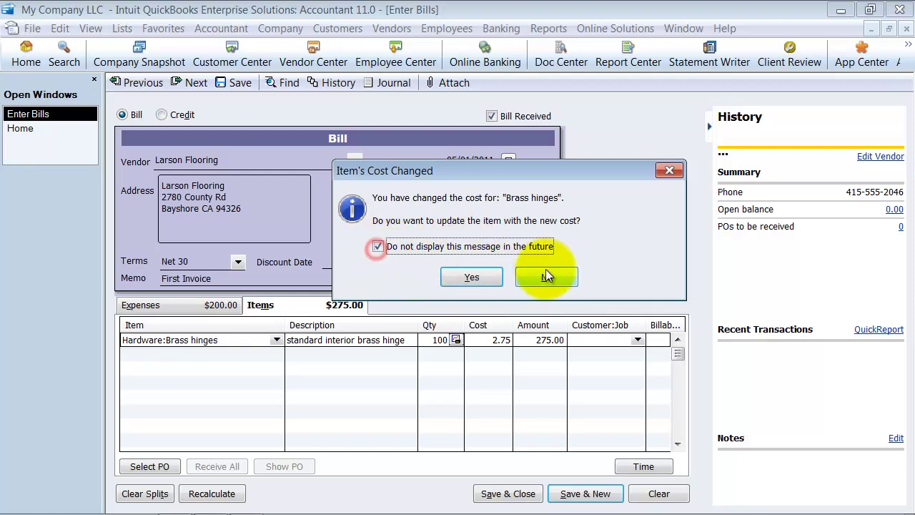
left_click(545, 276)
- Set the brass hinges line's cost to 3.50
left_click(501, 340)
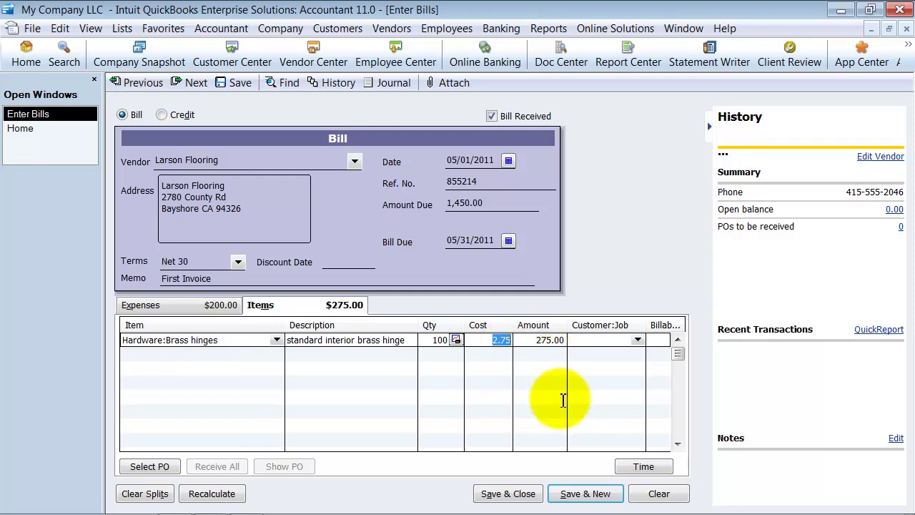
type("3.50")
key("Tab")
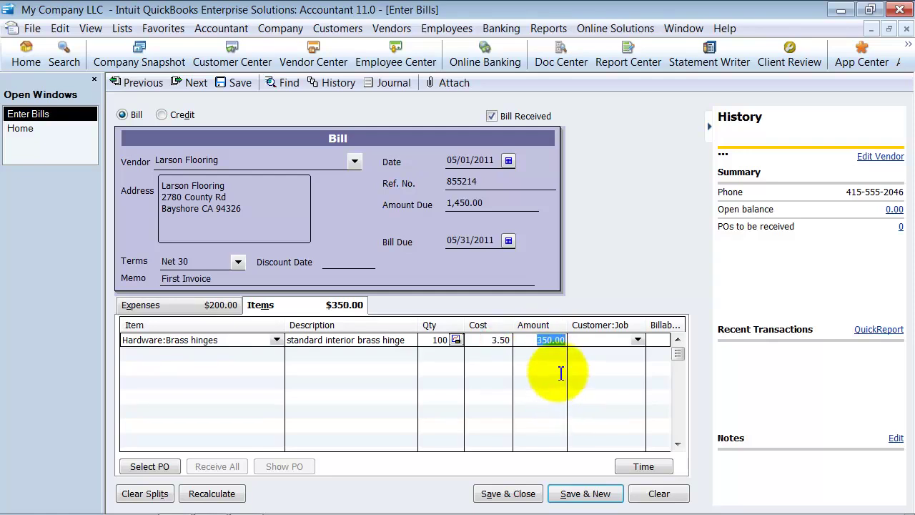
- Assign the brass hinges line to the job under customer Joe's Shack and mark it as not billable
left_click(609, 340)
type("j")
key("Down")
key("Tab")
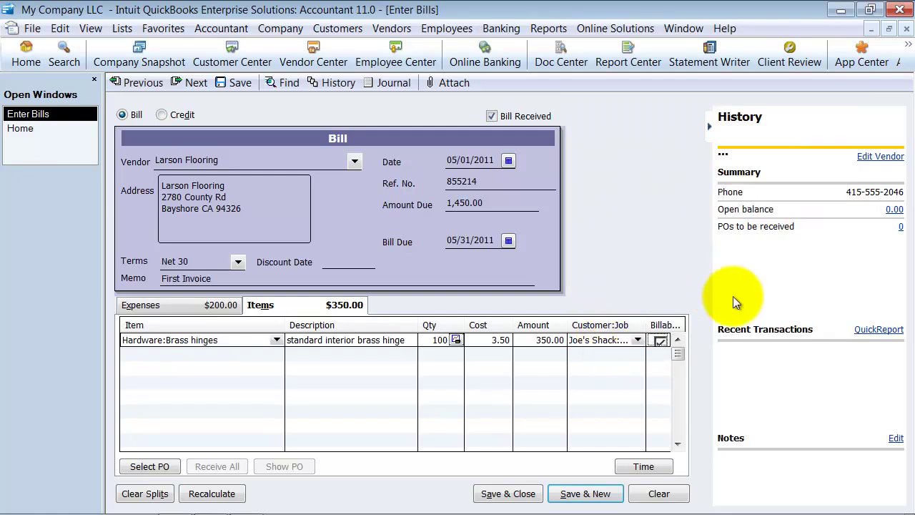
left_click(661, 340)
left_click(187, 353)
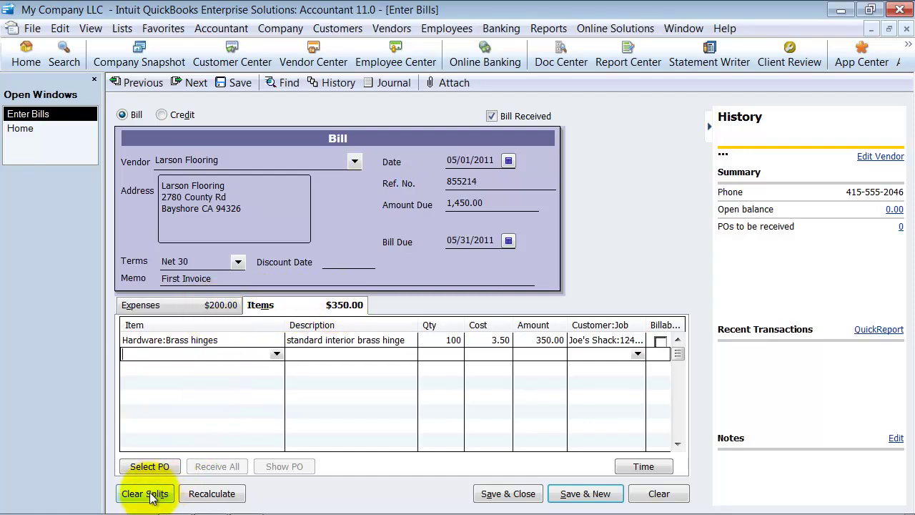
- Try to save the bill before its lines add up to the amount due
left_click(233, 82)
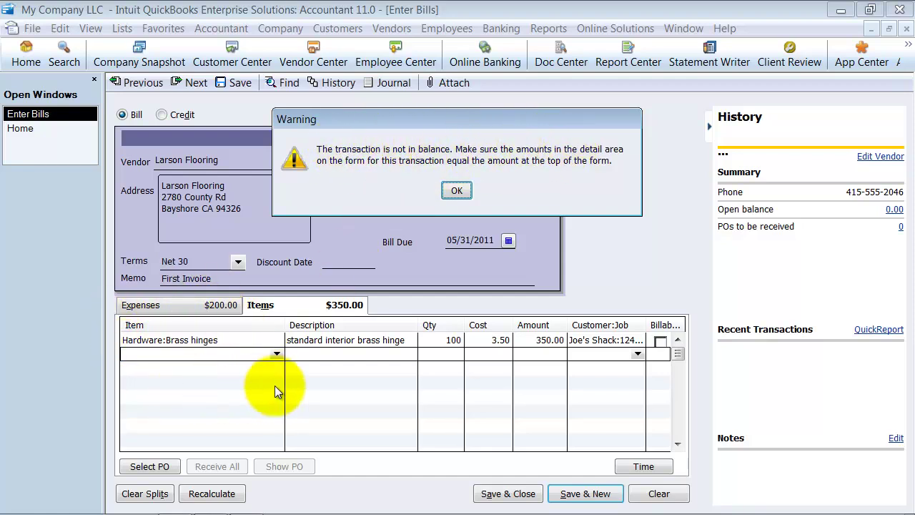
left_click(456, 191)
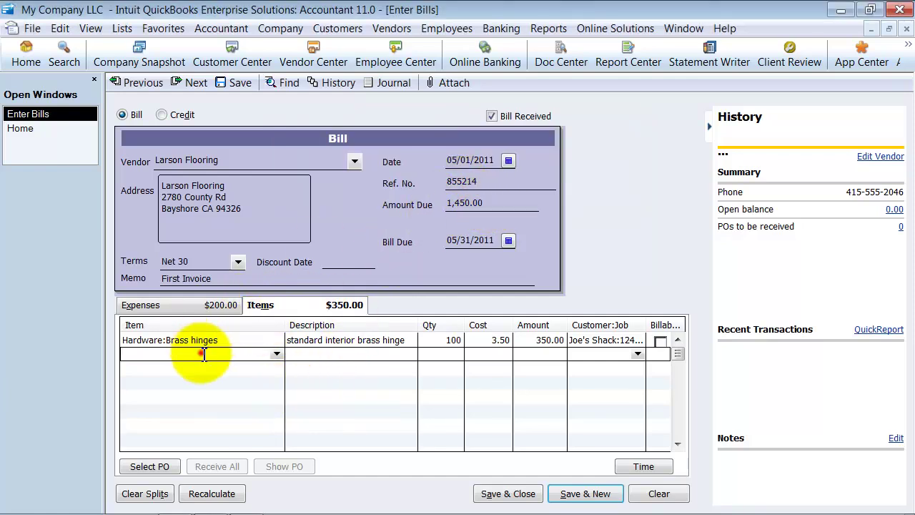
- Add the non-inventory part Lumber:Decking as the bill's second item line
left_click(276, 353)
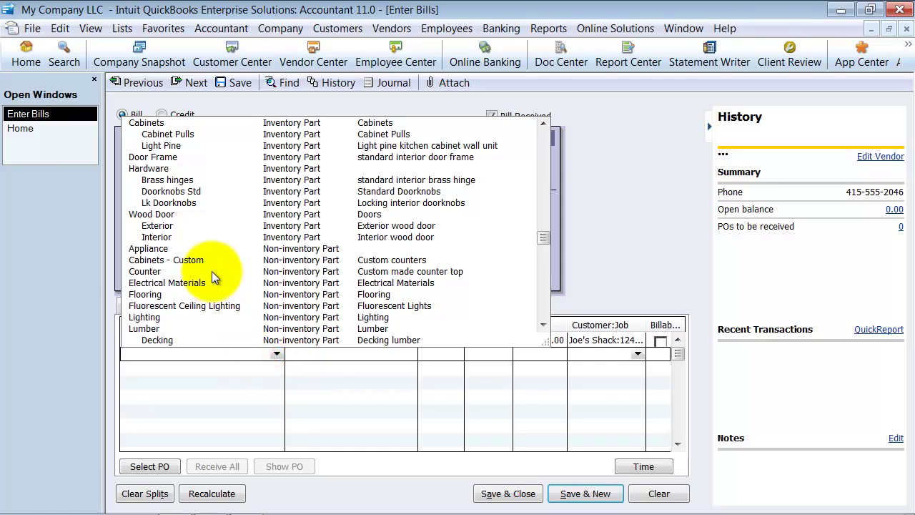
scroll(211, 270, "up", 4)
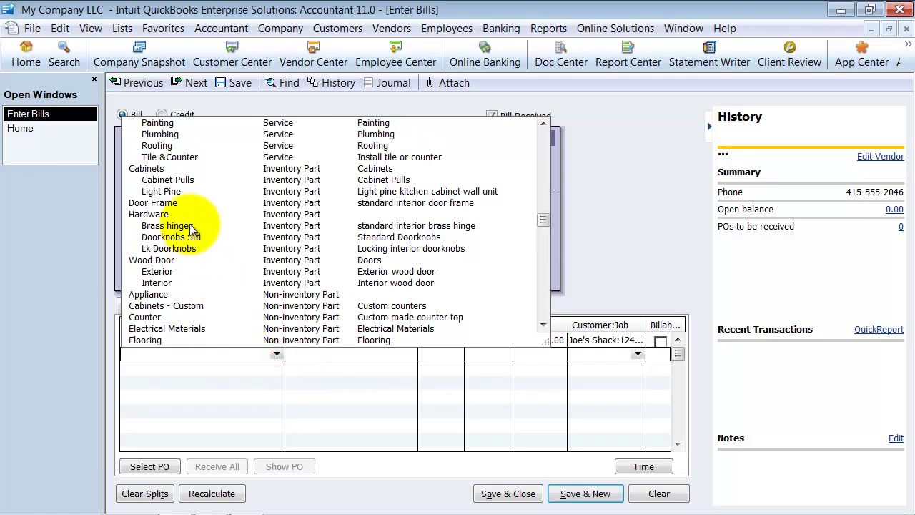
scroll(221, 241, "up", 3)
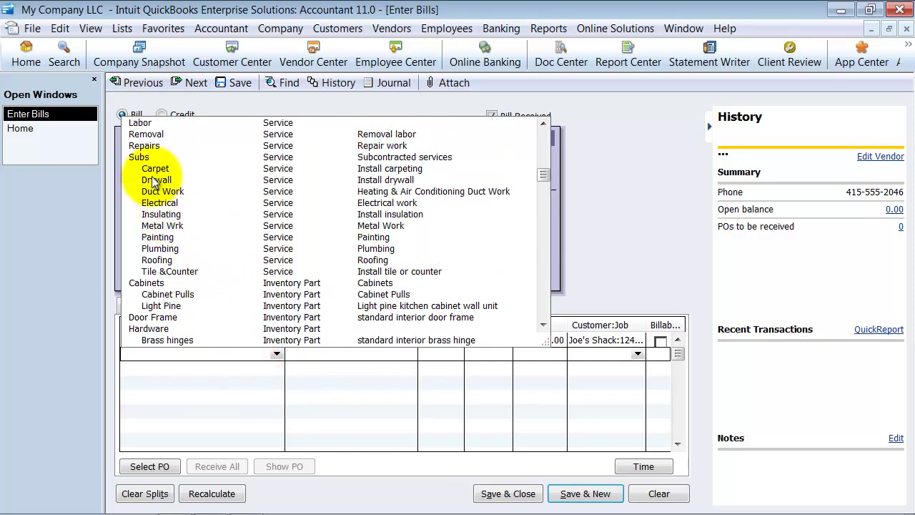
scroll(152, 174, "down", 4)
scroll(171, 217, "down", 1)
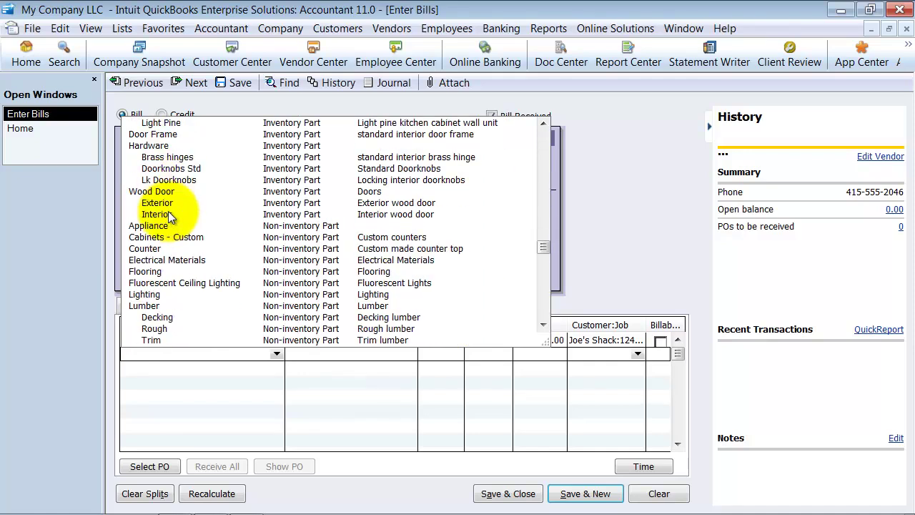
scroll(167, 309, "down", 1)
left_click(166, 295)
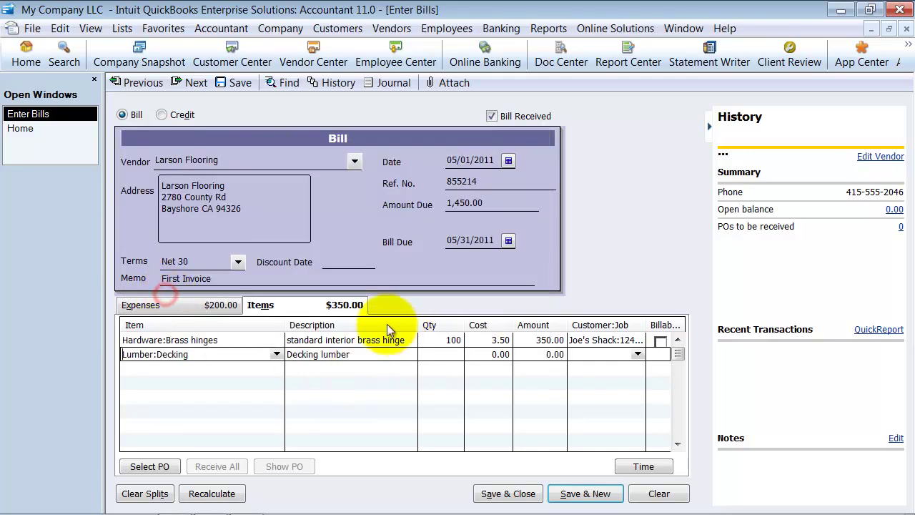
- Set the decking line to a quantity of 1 at a cost of 900.00
left_click(460, 357)
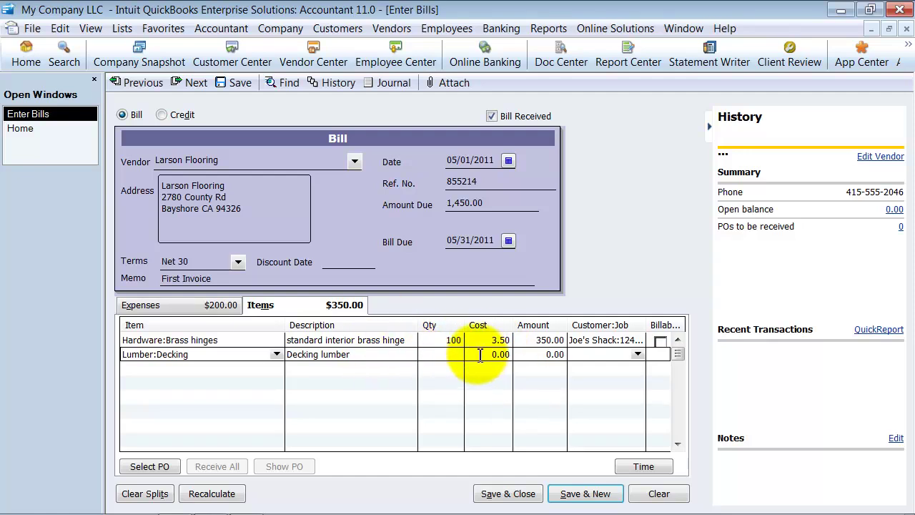
left_click(536, 353)
left_click(447, 352)
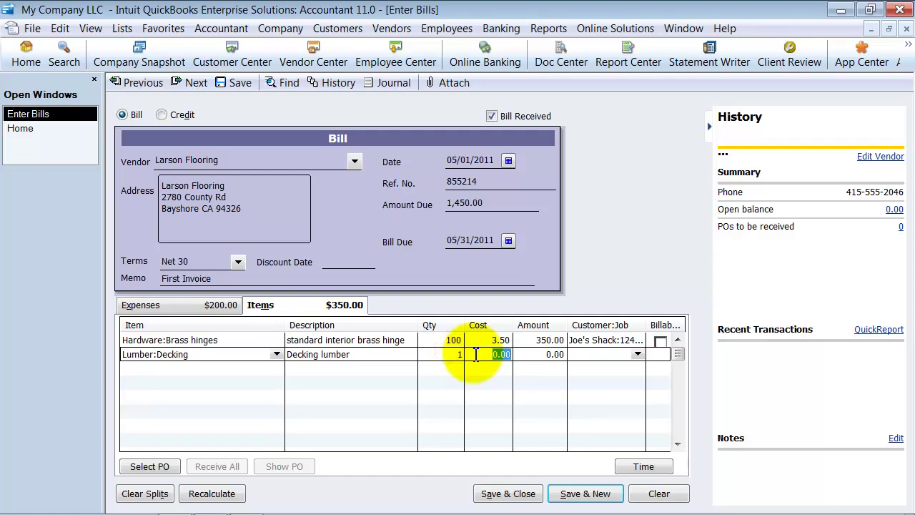
key("Tab")
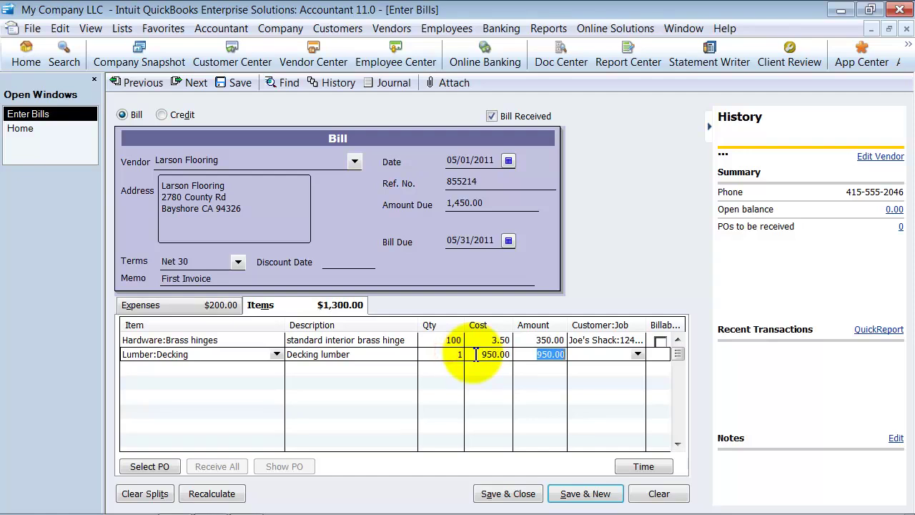
left_click(476, 355)
type("900")
key("Tab")
- Assign the decking line to the job under customer Joe's Shack and mark it as not billable
type("j")
key("Down")
key("Tab")
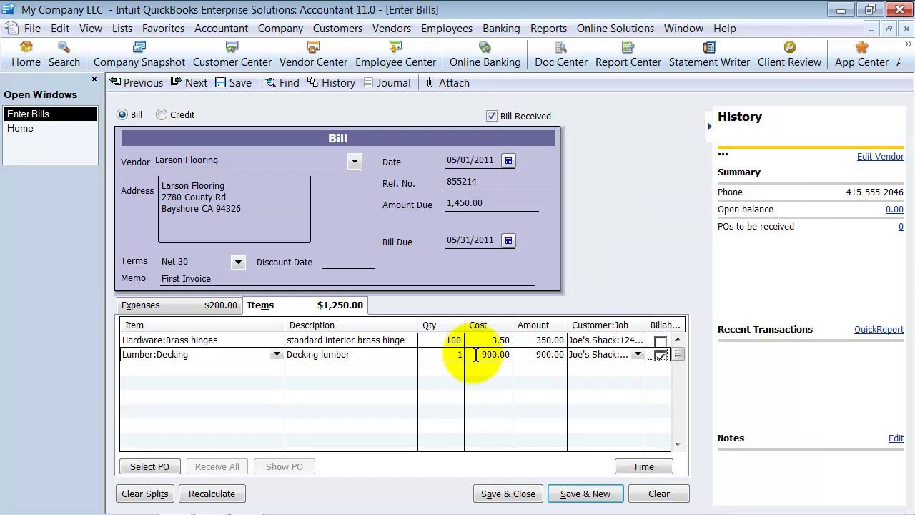
left_click(660, 354)
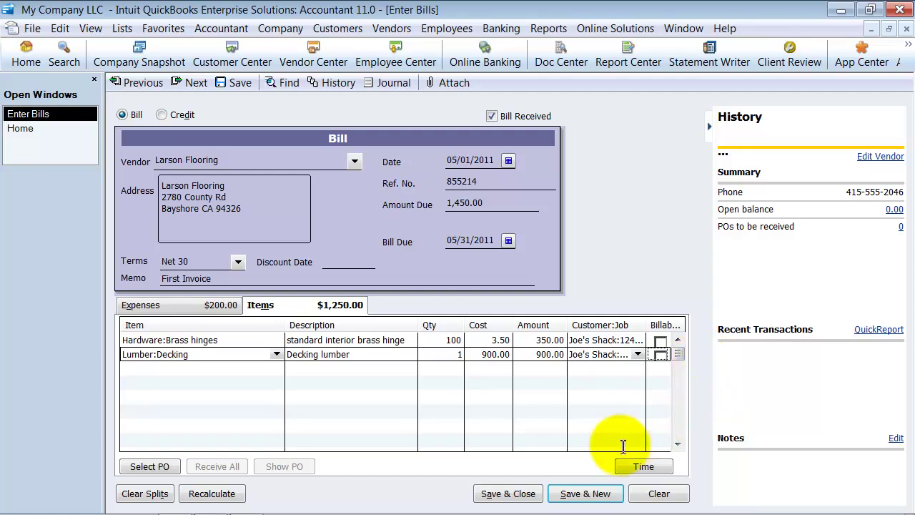
- Save and close the bill, and check its entry in the list of bills to be paid
left_click(520, 496)
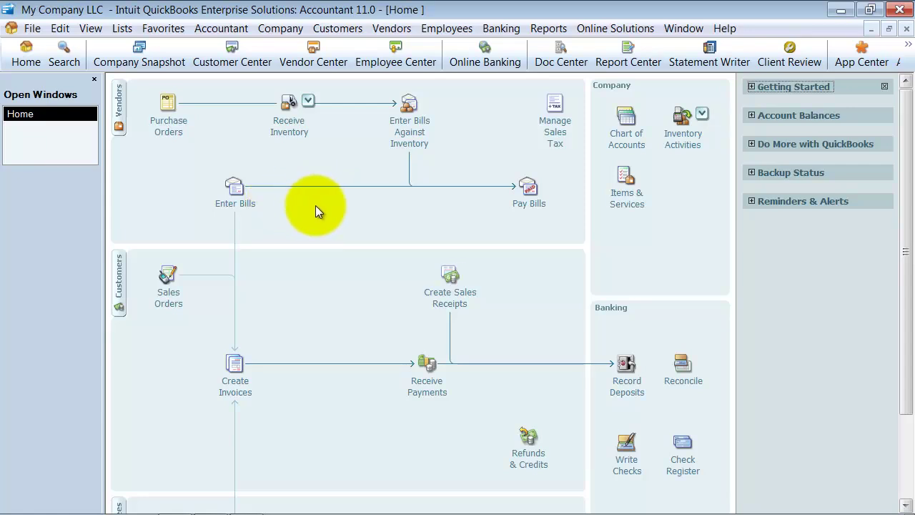
left_click(525, 195)
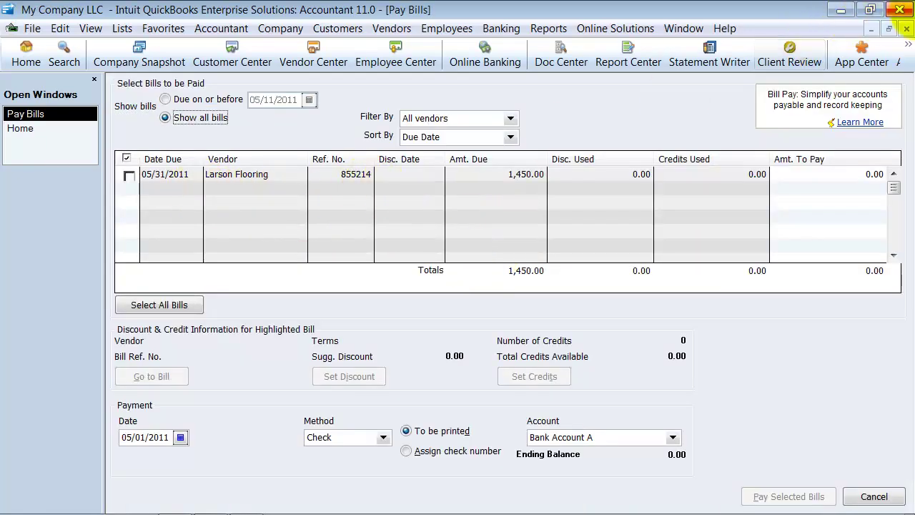
left_click(906, 28)
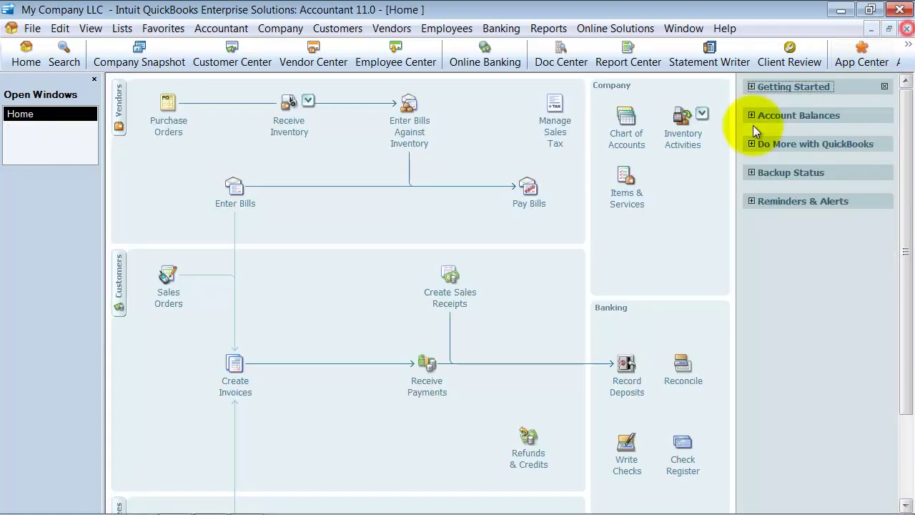
- Run the standard Balance Sheet report and examine its inventory asset and accounts payable balances
left_click(548, 28)
mouse_move(563, 180)
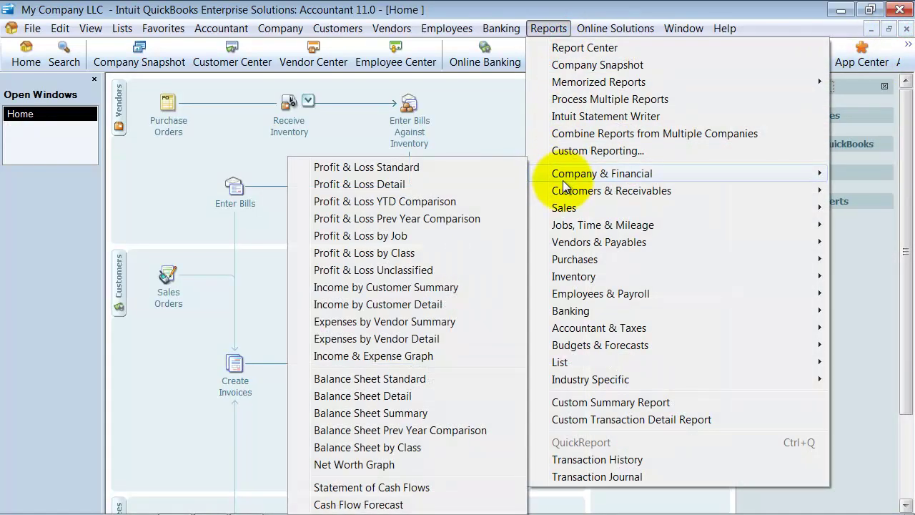
left_click(450, 378)
scroll(519, 280, "down", 2)
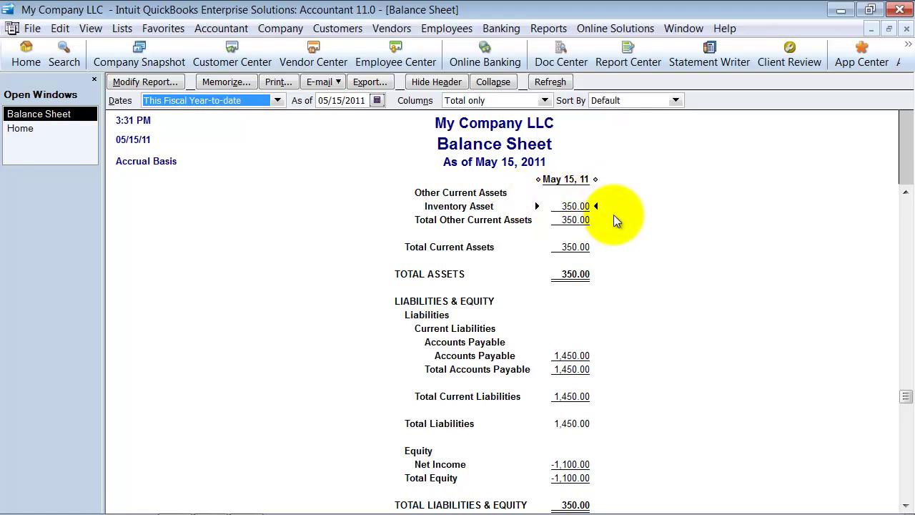
scroll(614, 218, "up", 1)
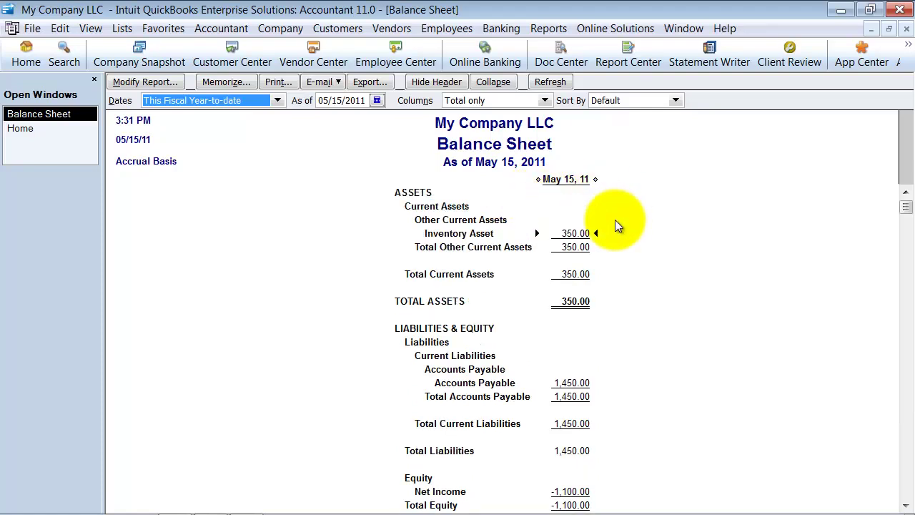
- Review the standard Profit & Loss report with its amount column narrowed, and return to the Balance Sheet report
left_click(548, 28)
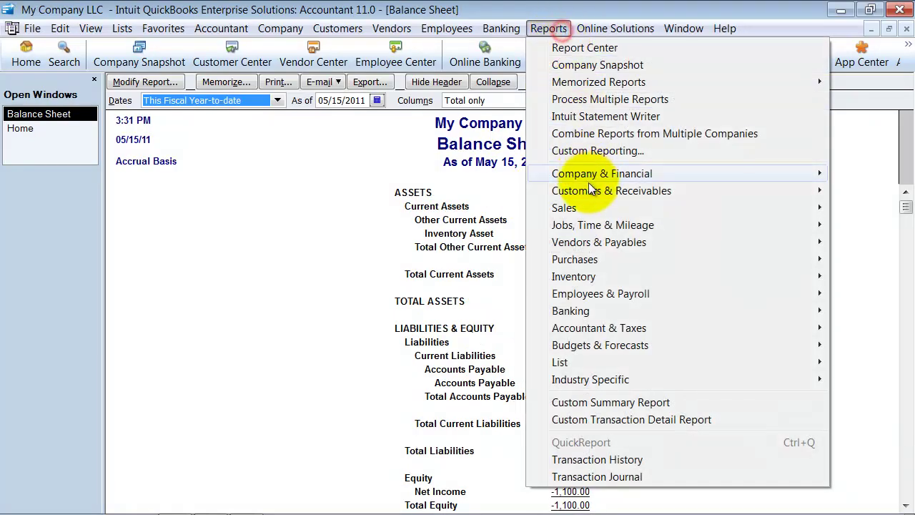
mouse_move(588, 175)
left_click(488, 170)
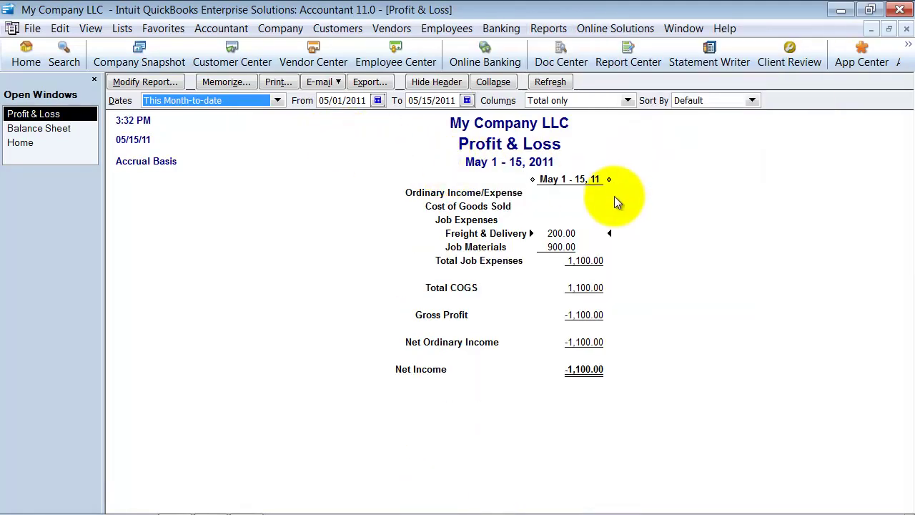
left_click_drag(606, 178, 585, 177)
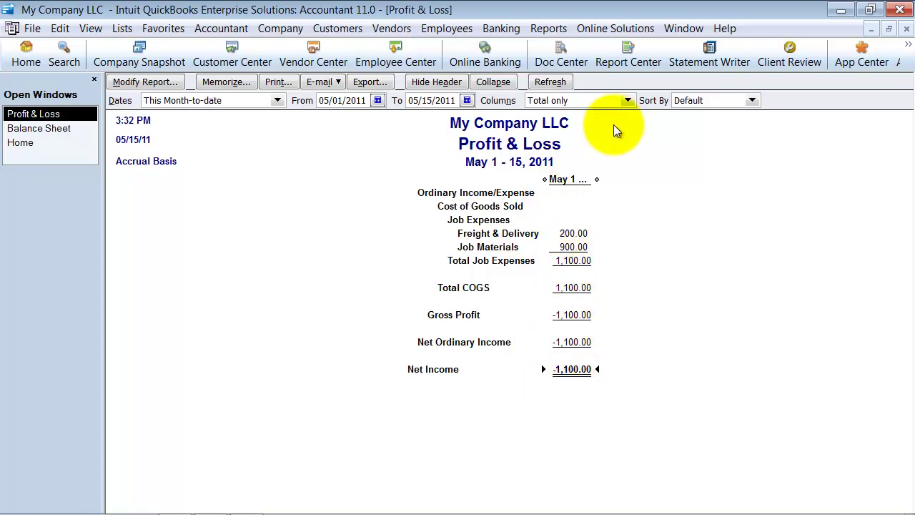
left_click(71, 137)
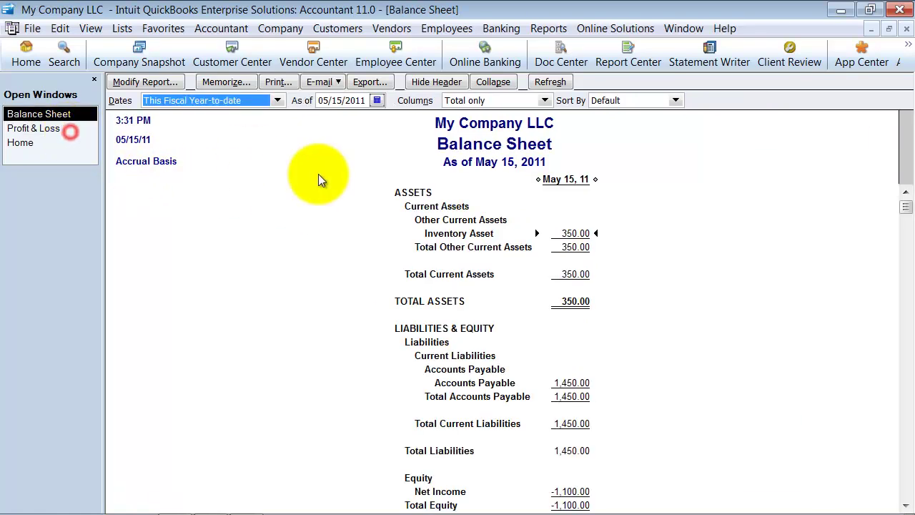